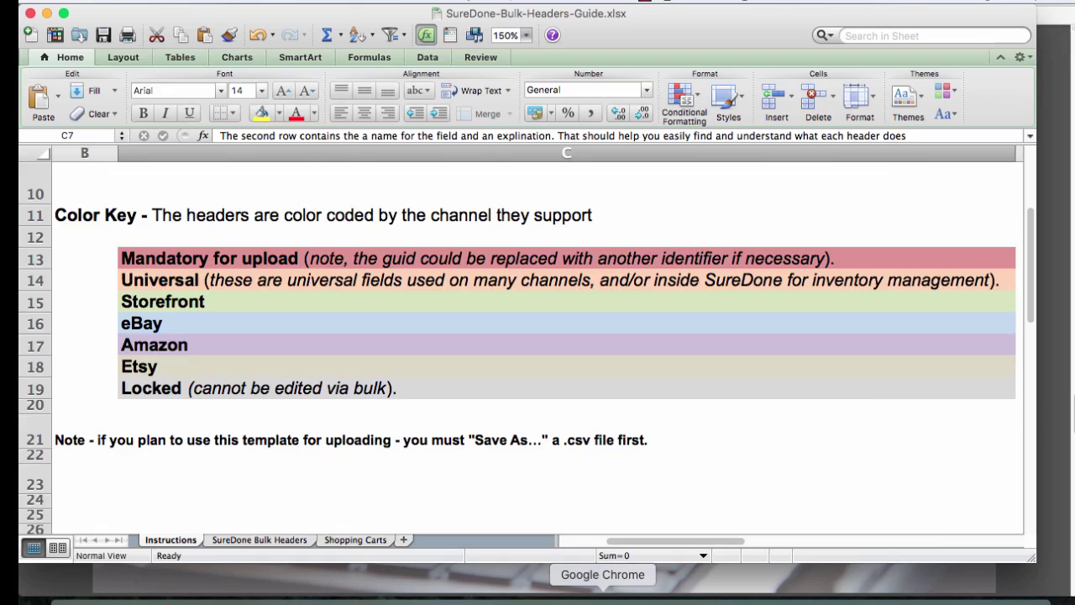
# Switch to Google Chrome and open the product templates and guide downloads in SureDone's Bulk section.
pyautogui.click(605, 594)
pyautogui.moveTo(220, 92)
pyautogui.click(238, 187)
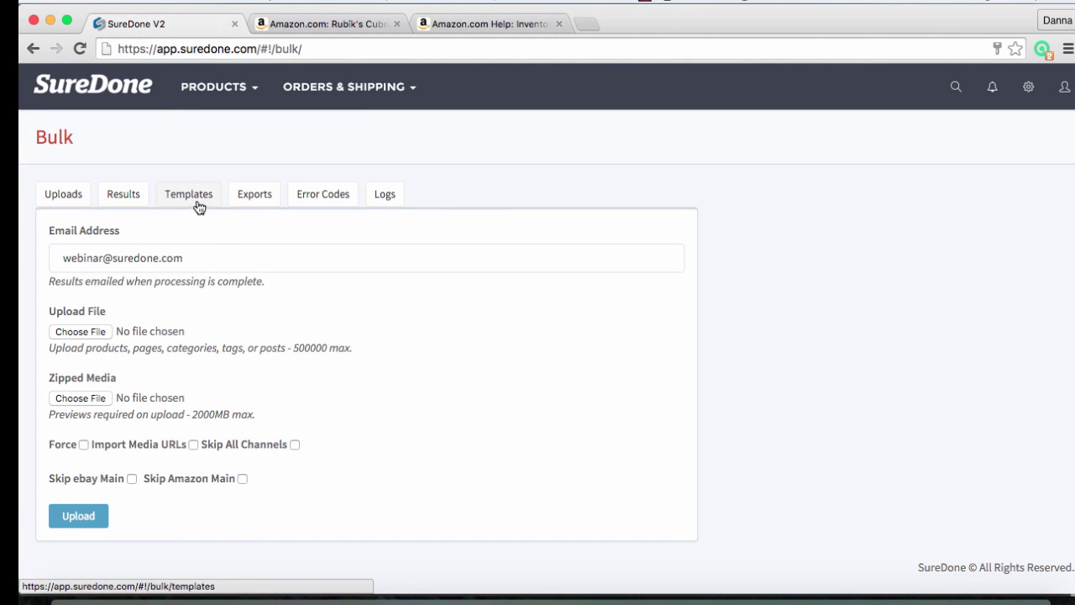
pyautogui.click(196, 200)
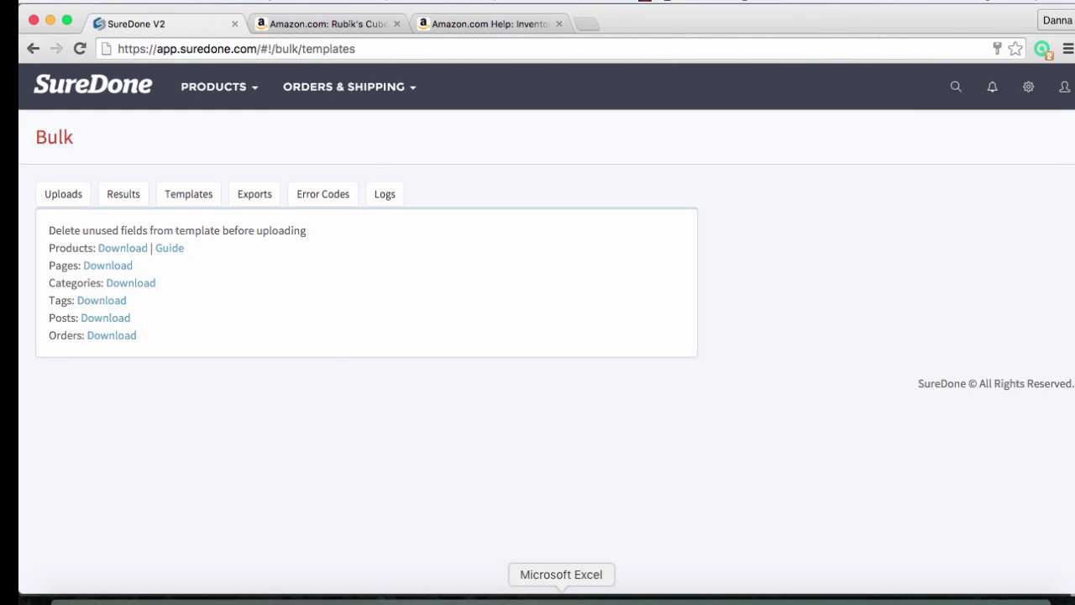
# Return to Microsoft Excel and examine the header, explanation and accepted-value rows 1 to 3 of the SureDone Bulk Headers sheet.
pyautogui.click(561, 598)
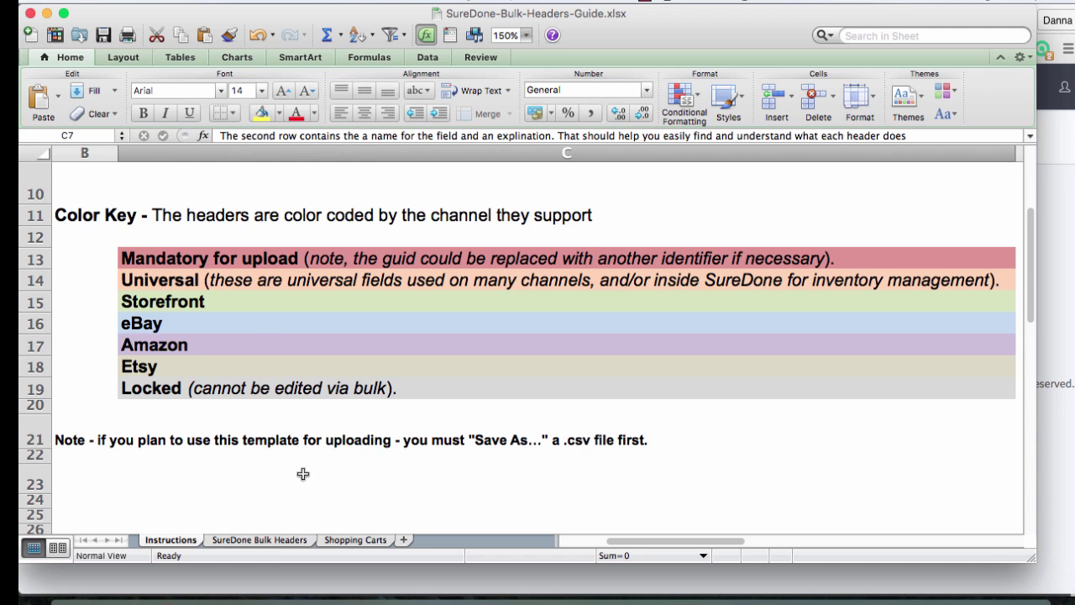
pyautogui.click(272, 542)
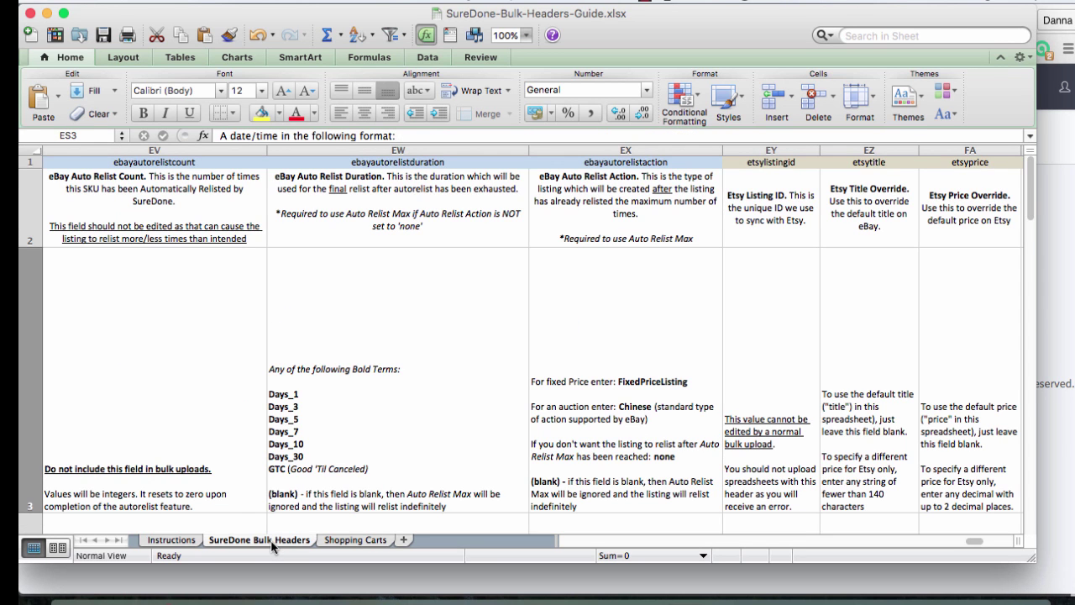
pyautogui.click(27, 162)
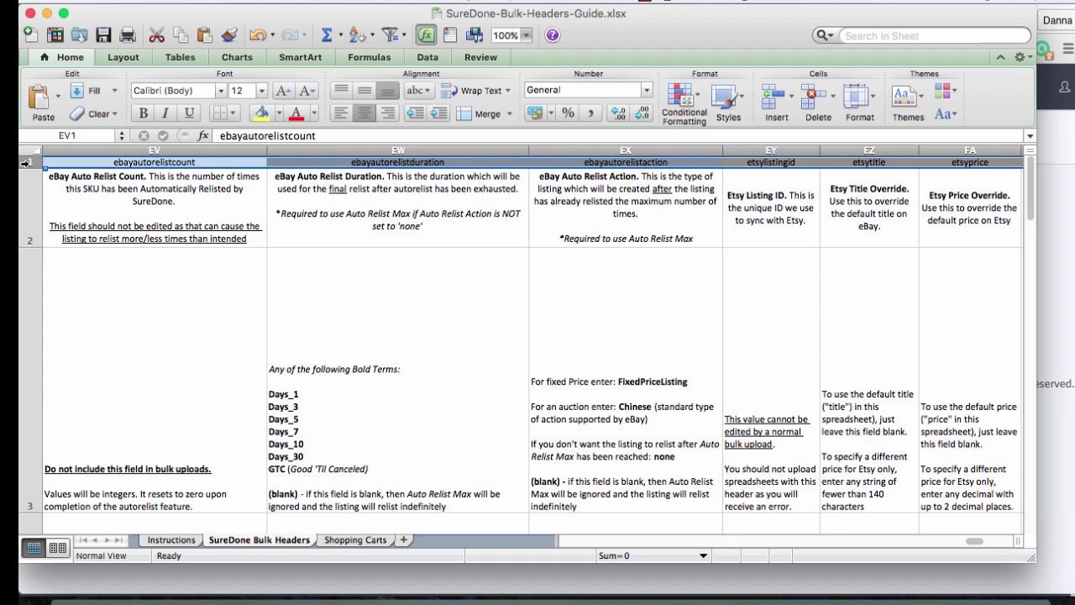
pyautogui.click(30, 193)
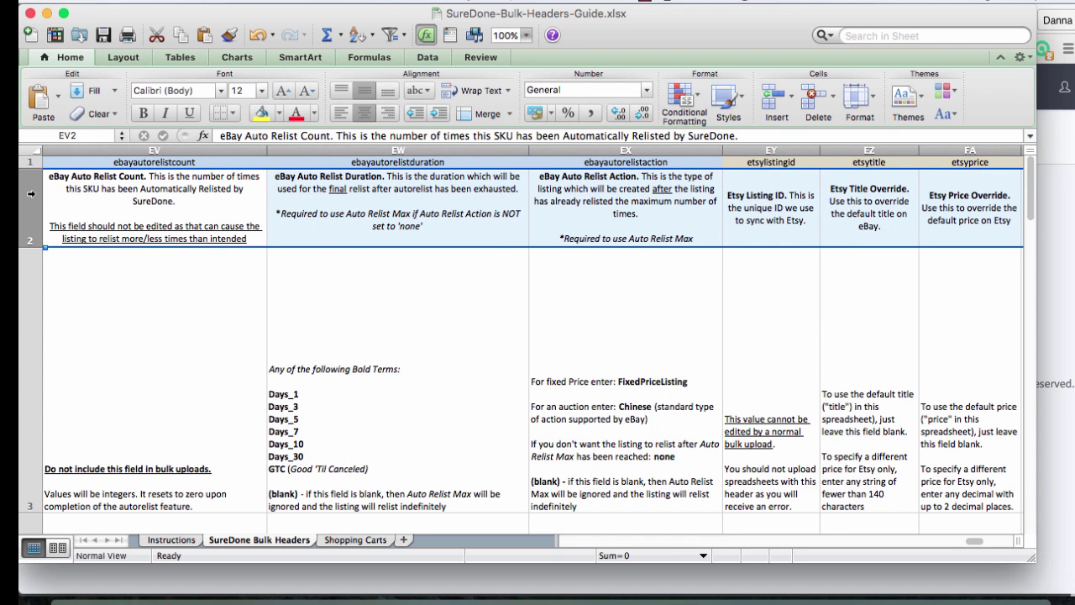
pyautogui.click(27, 286)
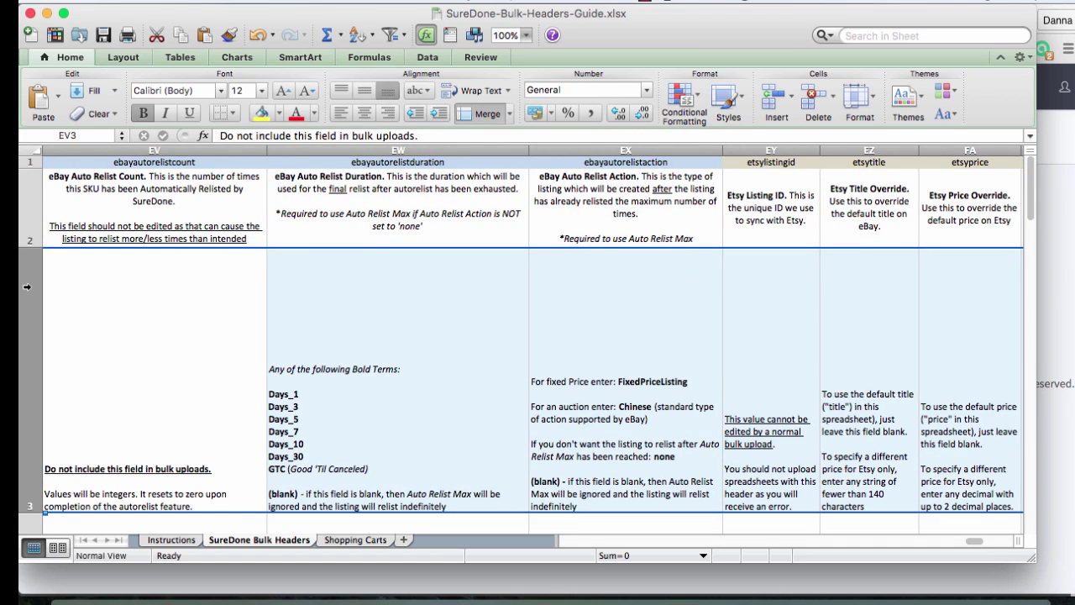
# Examine the mandatory action and guid / sku / id headers in the sheet's first two columns.
pyautogui.hscroll(-20, 124, 309)
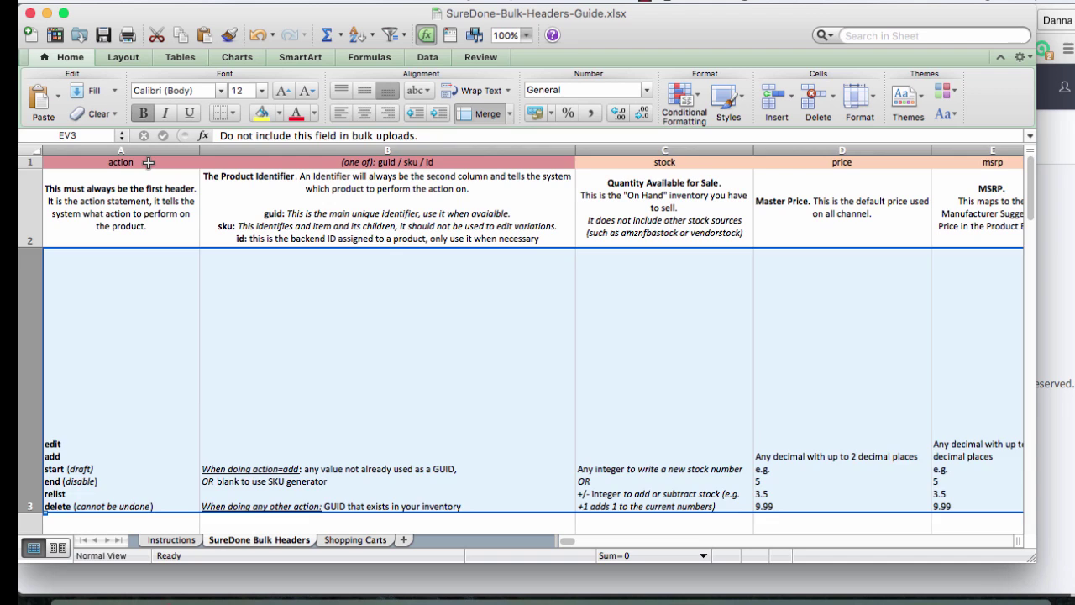
pyautogui.click(148, 163)
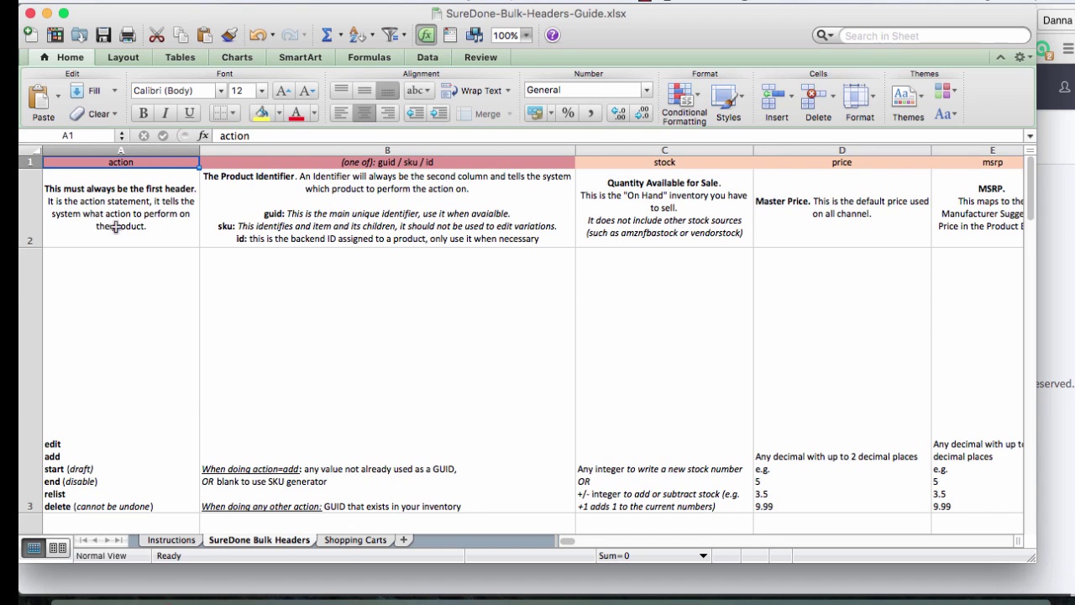
pyautogui.click(325, 159)
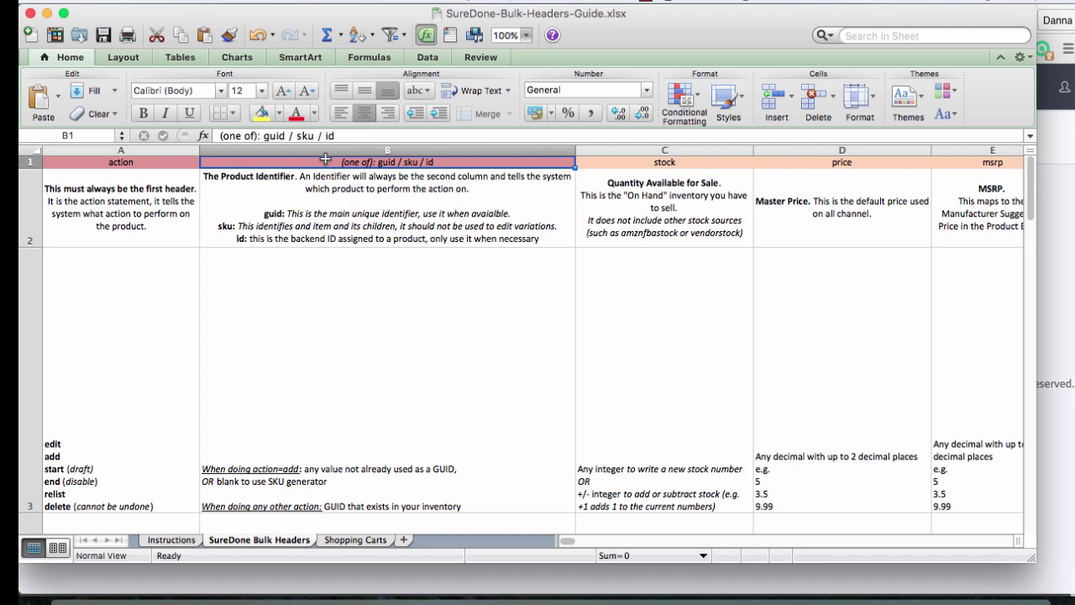
# Examine the explanations of the universal stock, price and title headers.
pyautogui.hscroll(6, 512, 249)
pyautogui.hscroll(-4, 512, 248)
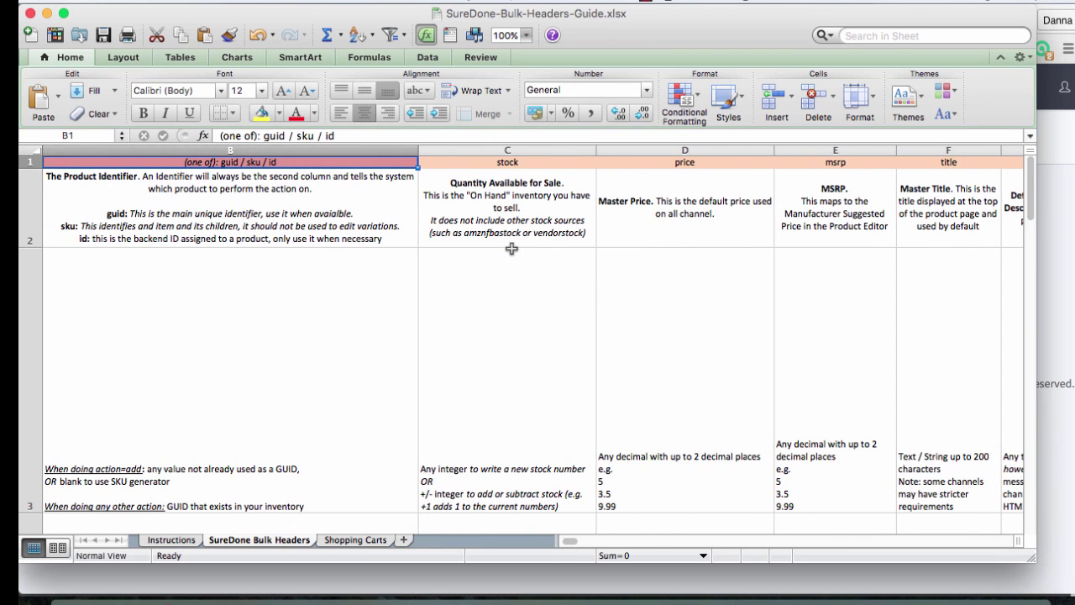
pyautogui.click(522, 183)
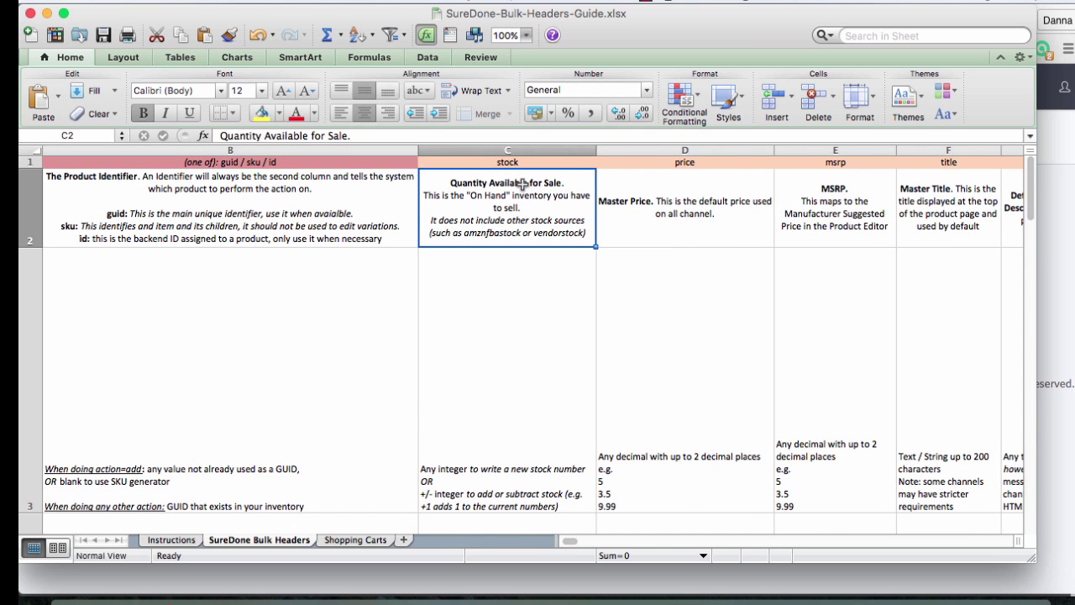
pyautogui.press('Right')
pyautogui.click(956, 195)
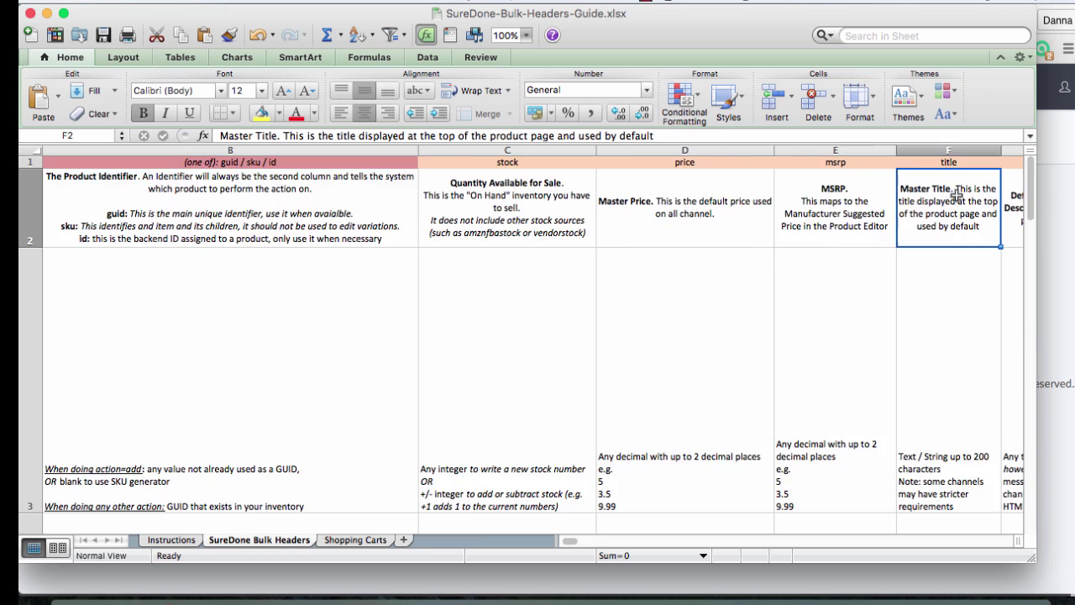
# Examine the condition header with its list of accepted values, plus the brand and upc headers.
pyautogui.hscroll(3, 957, 195)
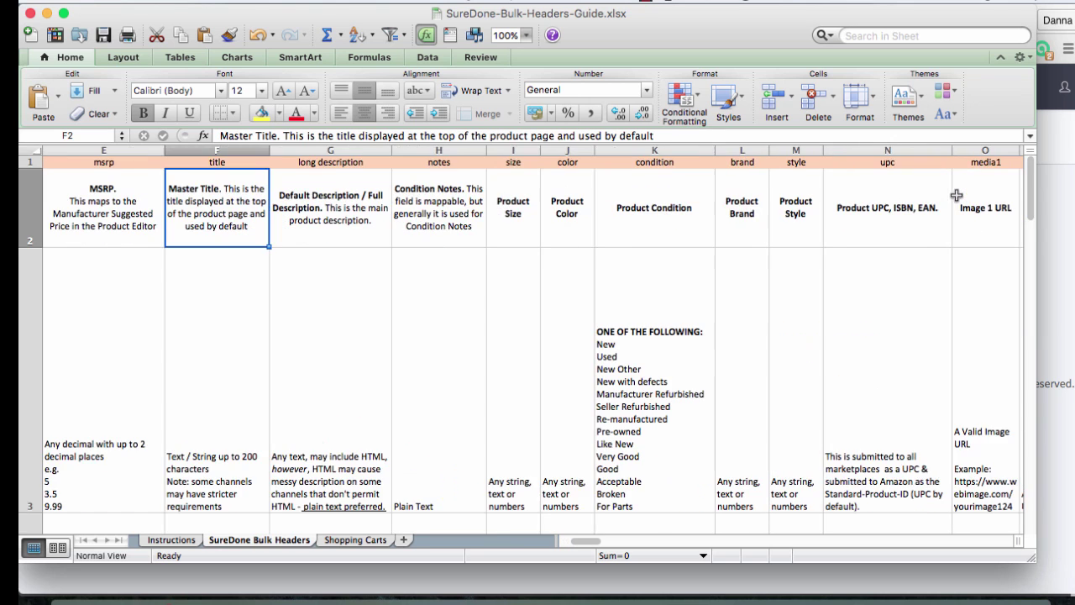
pyautogui.click(647, 206)
pyautogui.click(653, 412)
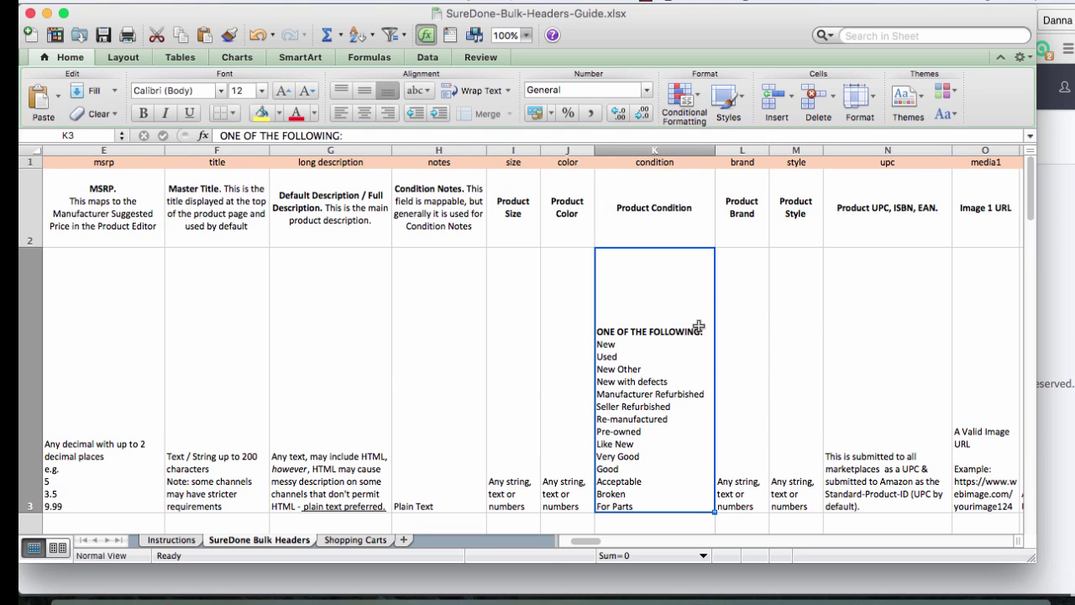
pyautogui.click(748, 177)
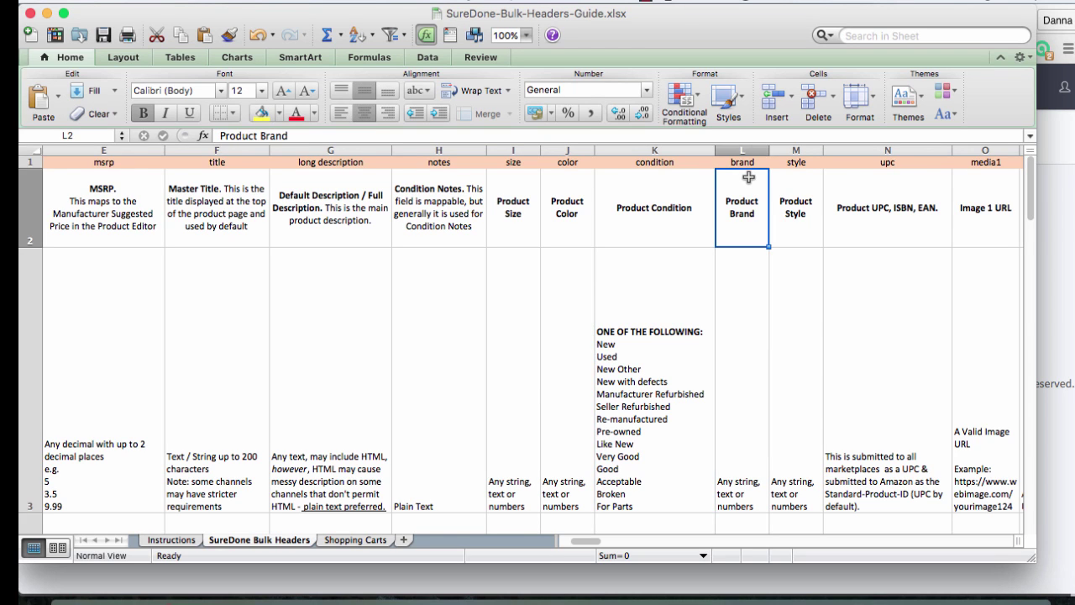
pyautogui.click(880, 220)
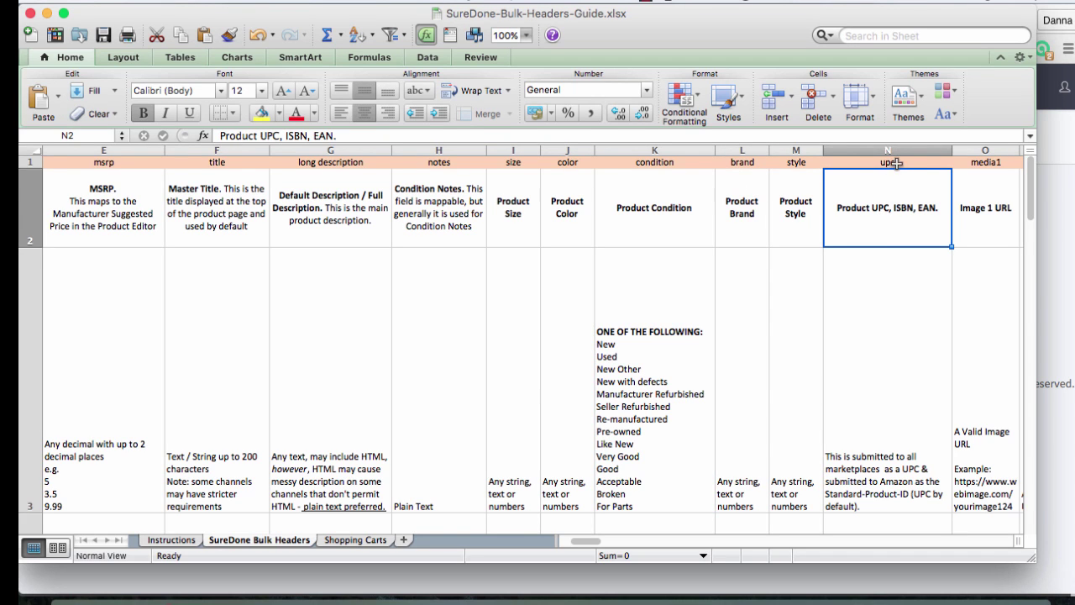
# Review the image headers media1 to media10 and mediax, ending on the mediacount explanation.
pyautogui.hscroll(2, 877, 267)
pyautogui.hscroll(1, 877, 267)
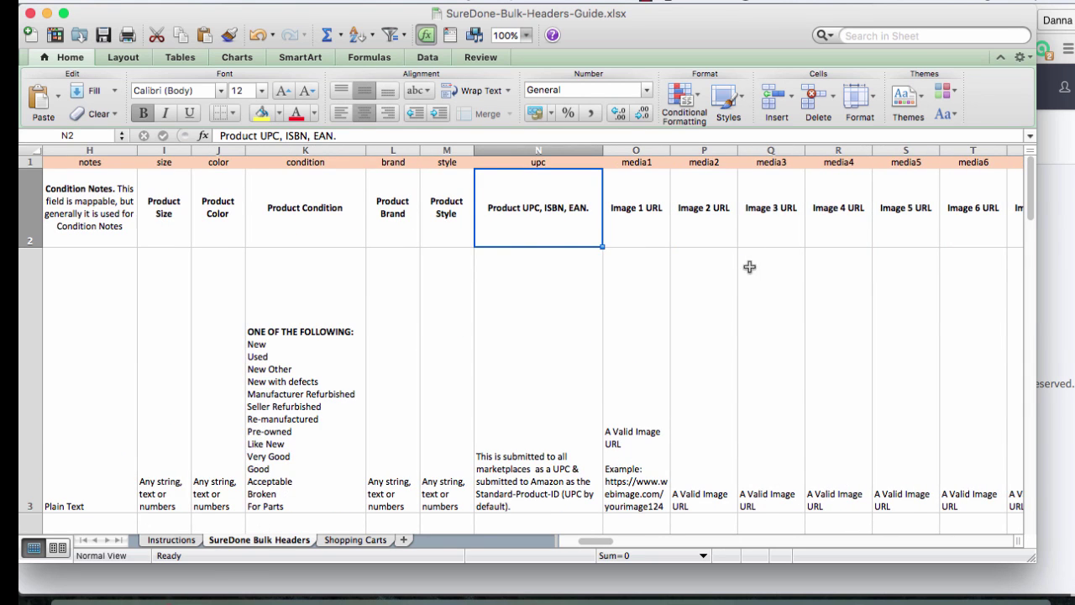
pyautogui.hscroll(4, 782, 274)
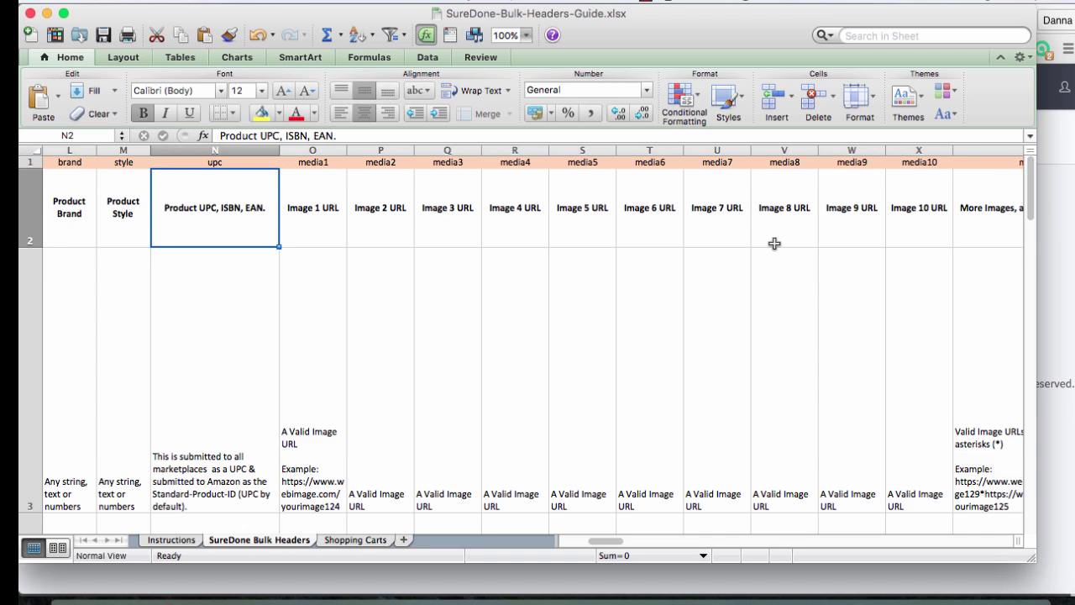
pyautogui.hscroll(1, 774, 243)
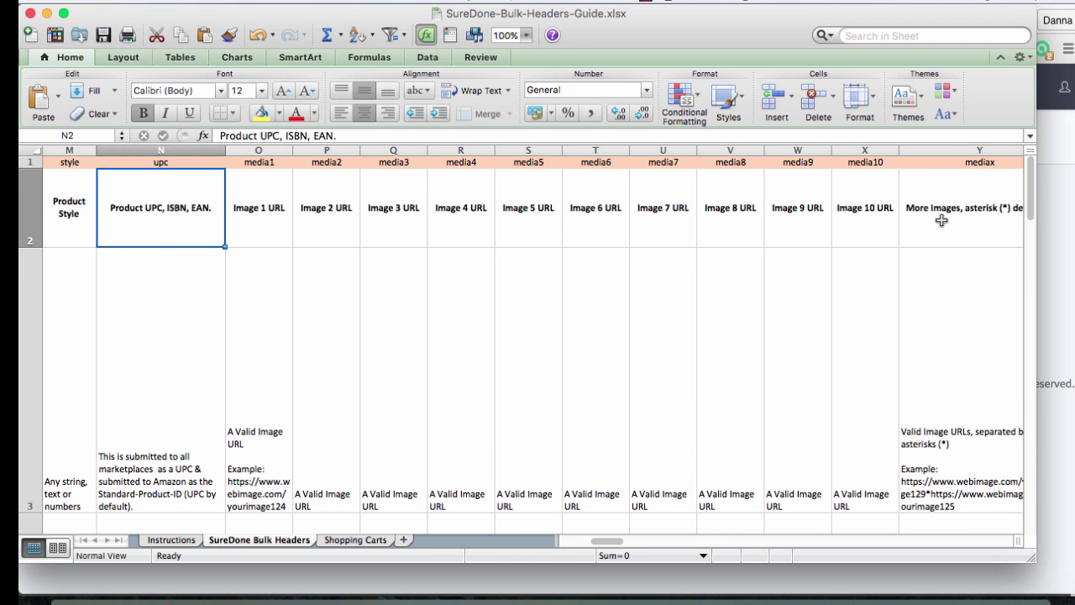
pyautogui.hscroll(4, 937, 222)
pyautogui.click(796, 200)
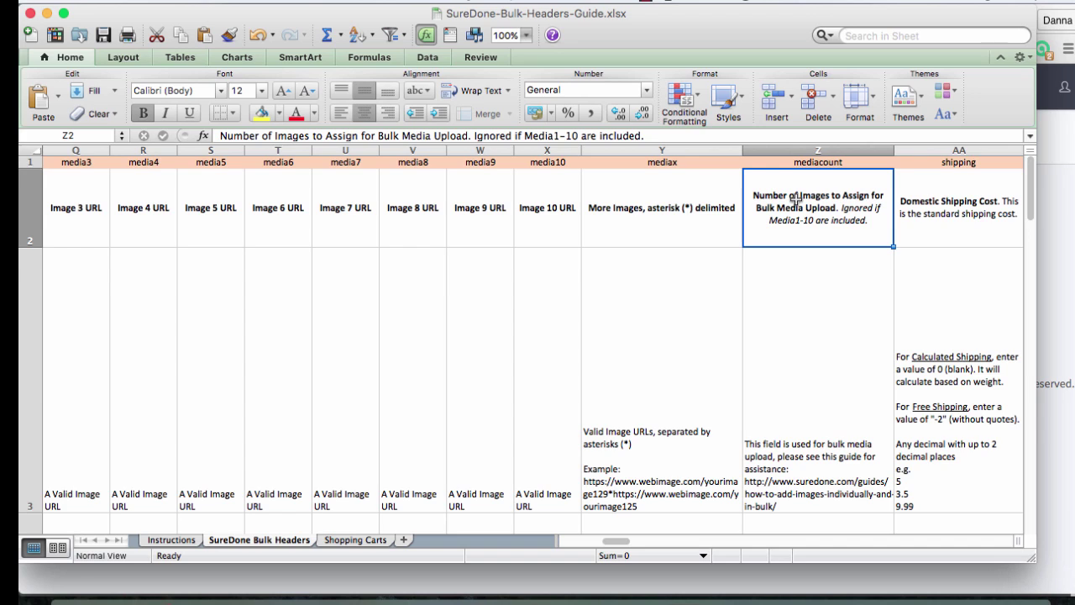
# Look through the shipping, box size, storefront and user field columns up to the Amazon headers.
pyautogui.hscroll(9, 870, 276)
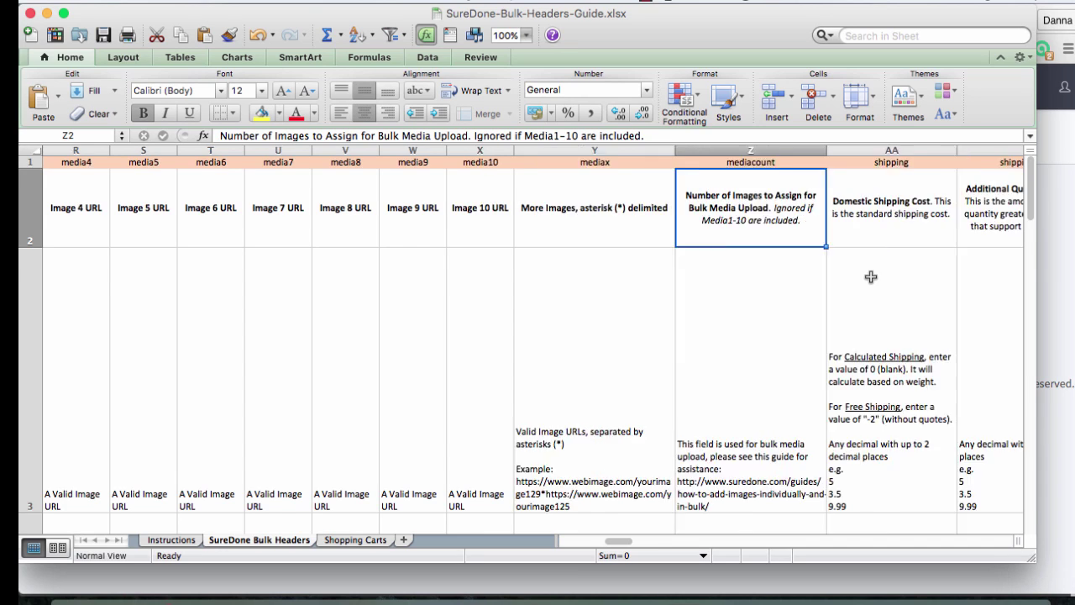
pyautogui.hscroll(17, 871, 277)
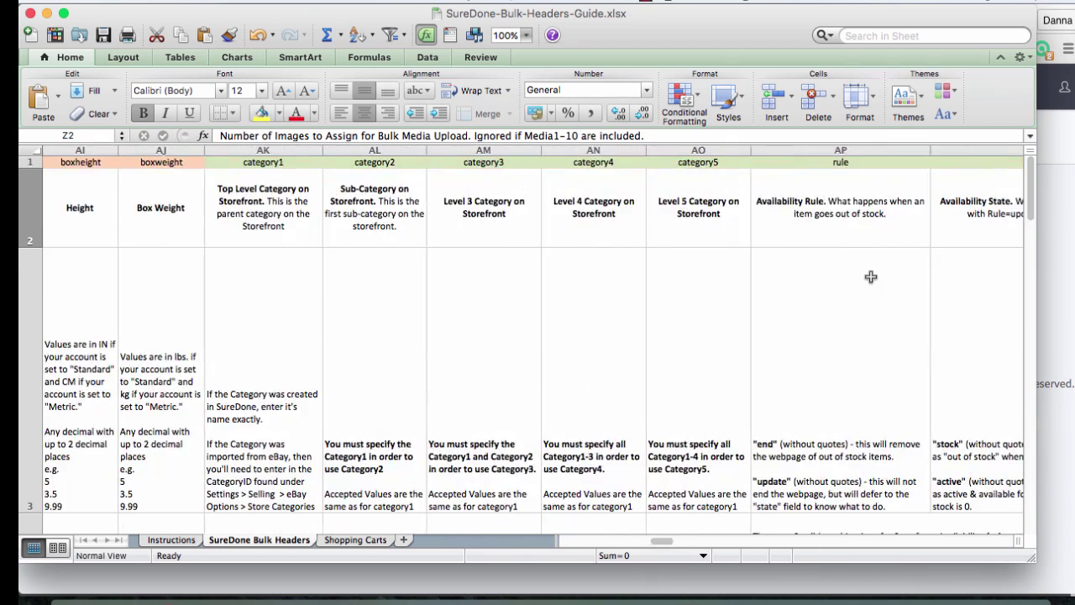
pyautogui.hscroll(7, 871, 278)
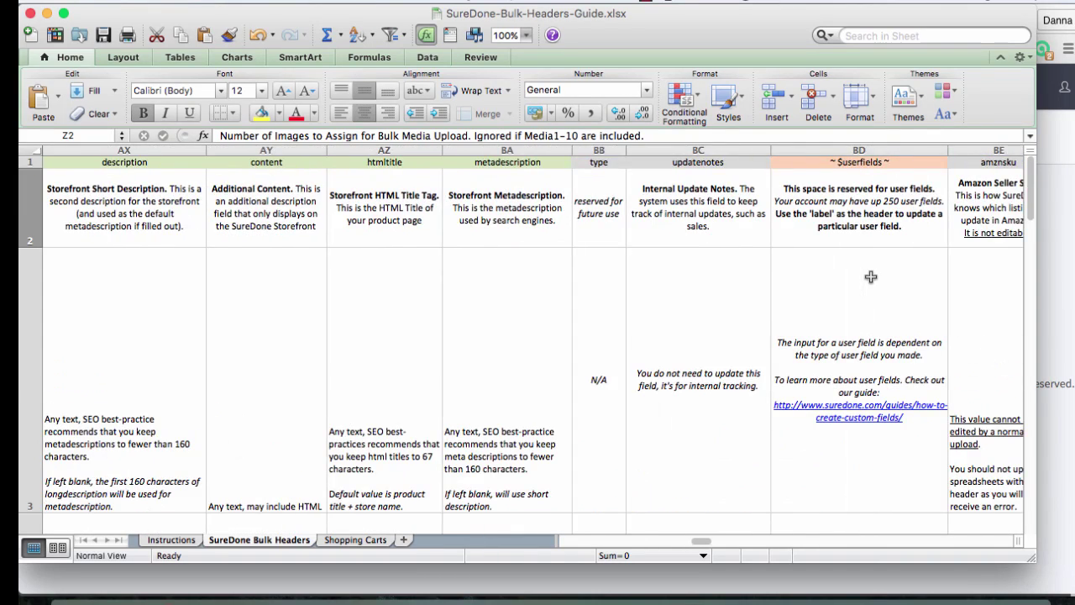
pyautogui.hscroll(5, 871, 277)
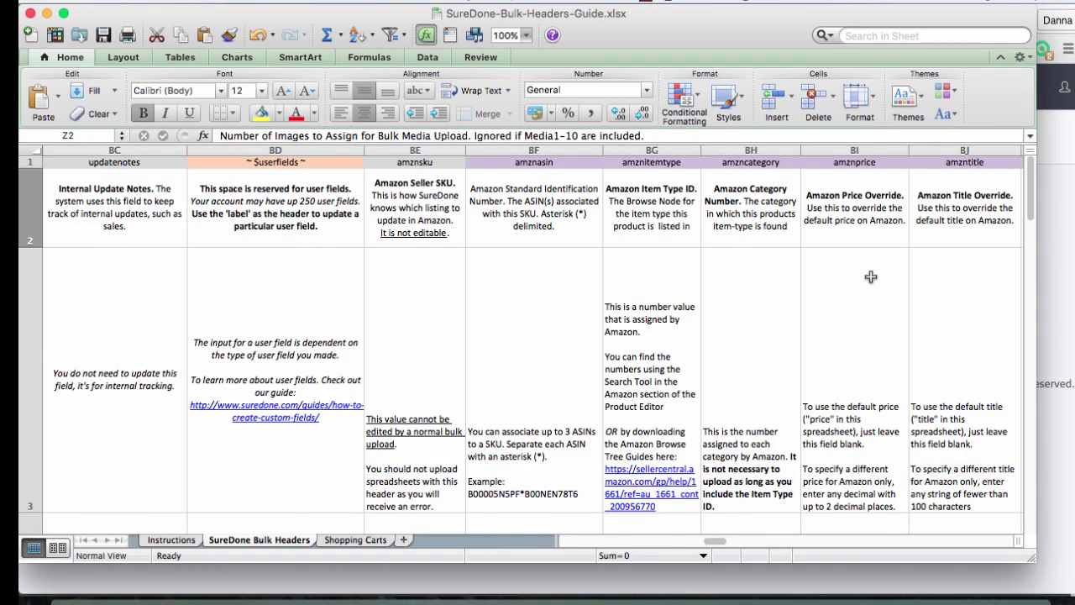
# Examine the explanations of the Amazon headers amznasin, amznitemtype, amznprice, amzntitle, amznsearch and amznfba.
pyautogui.click(521, 196)
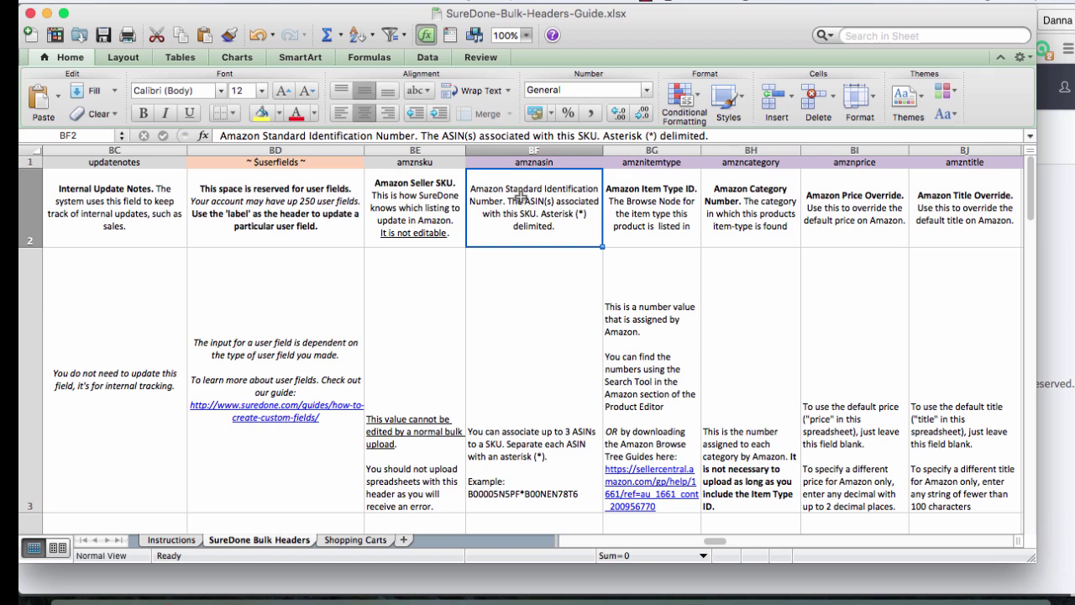
pyautogui.click(665, 204)
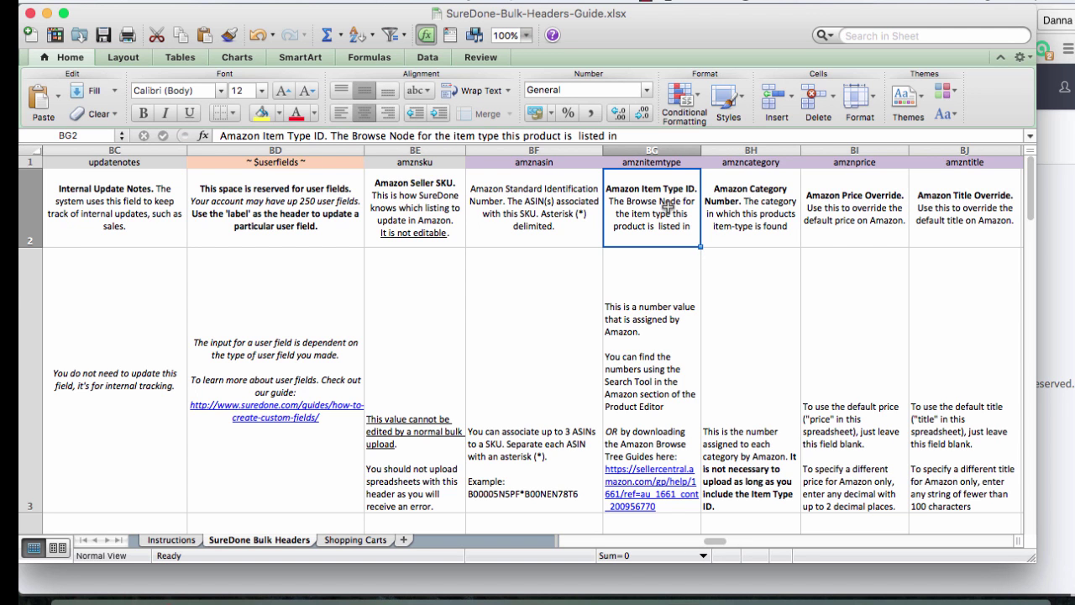
pyautogui.hscroll(5, 734, 278)
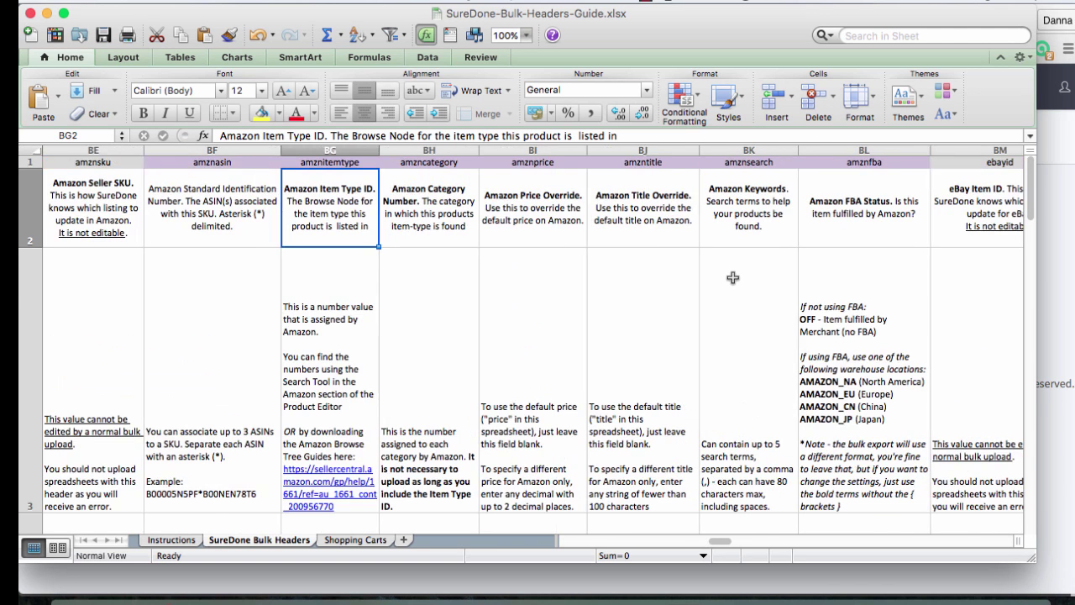
pyautogui.click(536, 220)
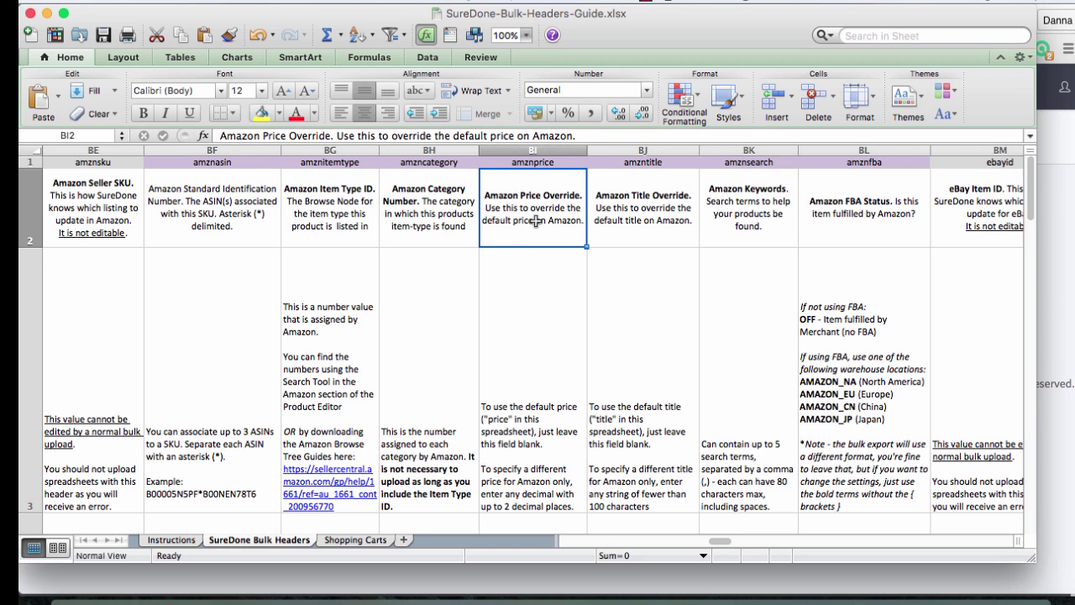
pyautogui.click(645, 200)
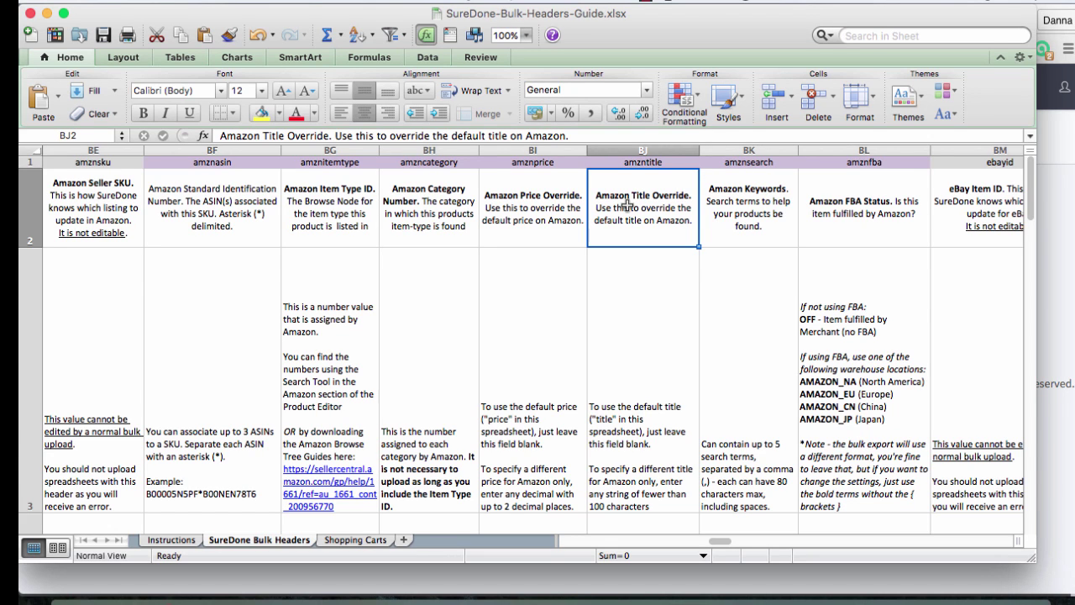
pyautogui.click(753, 193)
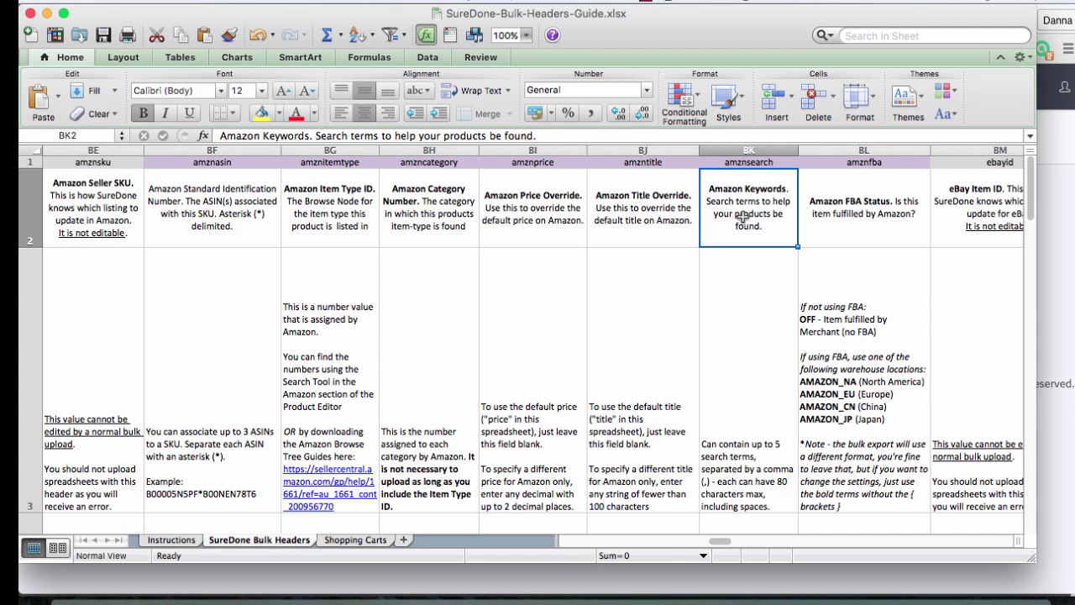
pyautogui.click(828, 204)
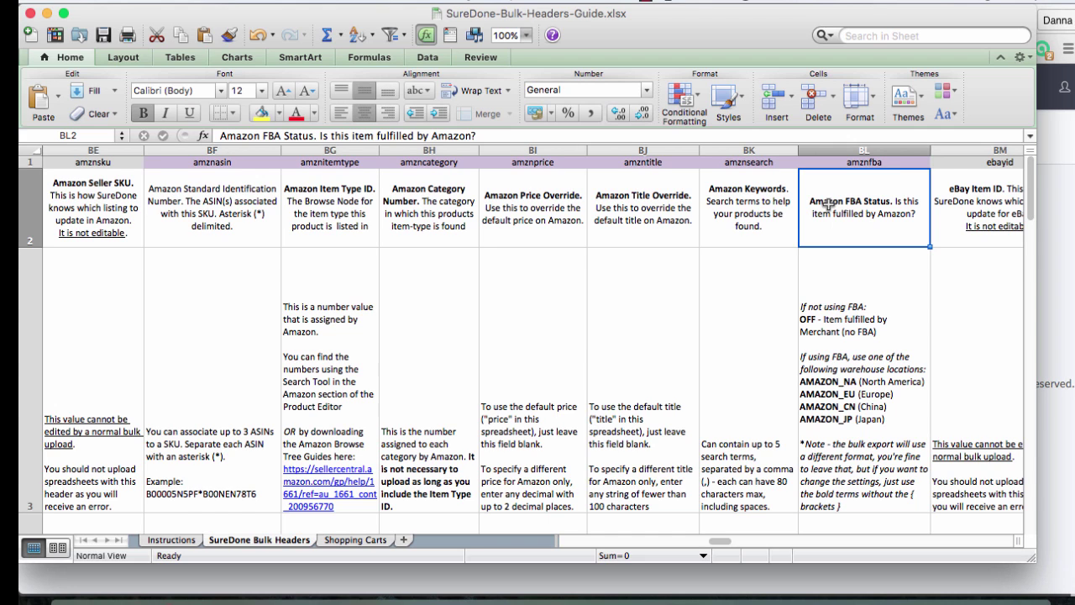